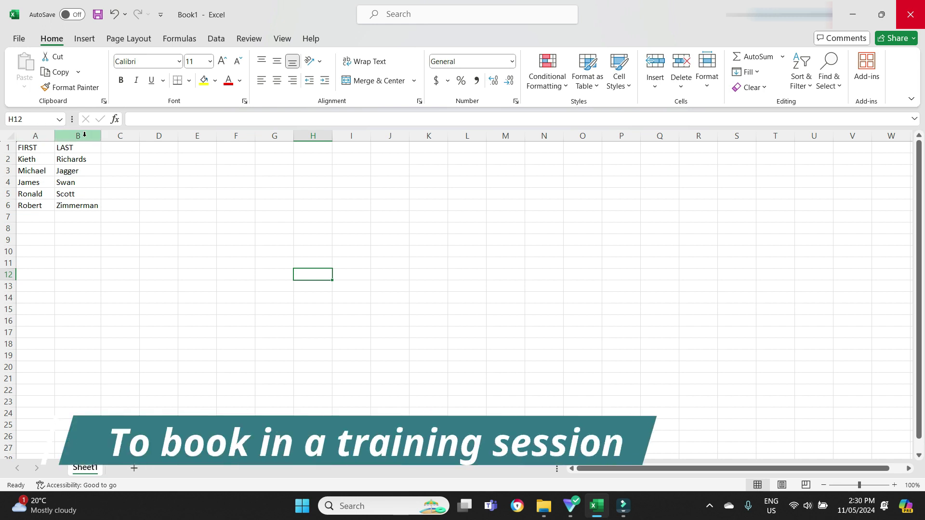
- Select the first-name and last-name columns A and B and their entries in A2:B6
click(121, 136)
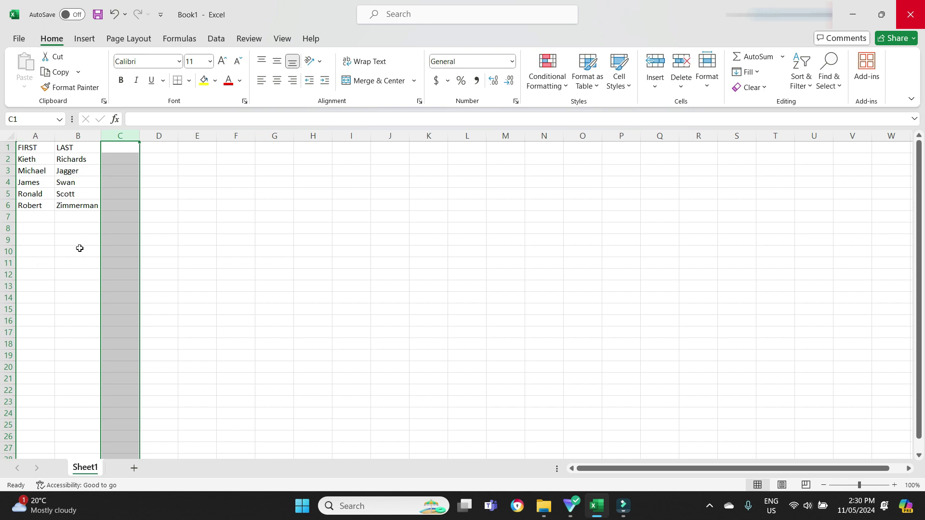
click(40, 133)
click(77, 135)
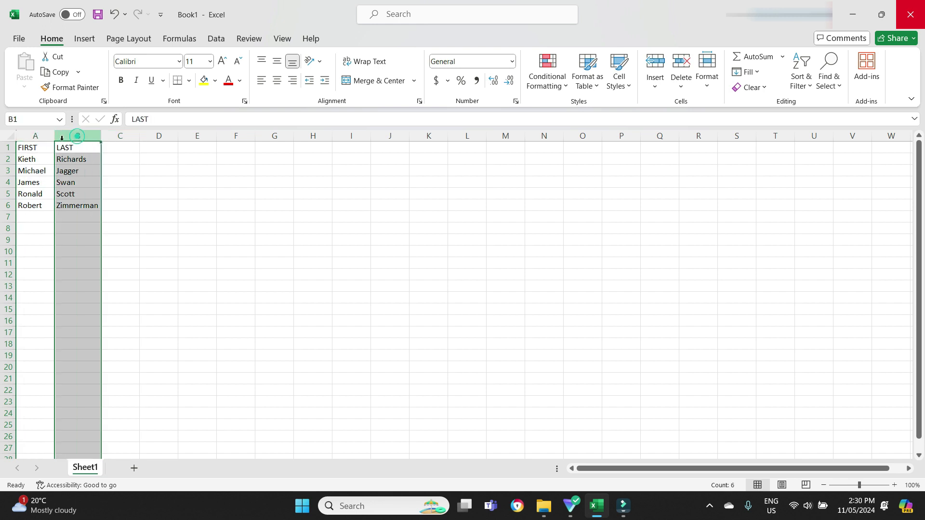
click(34, 136)
click(75, 134)
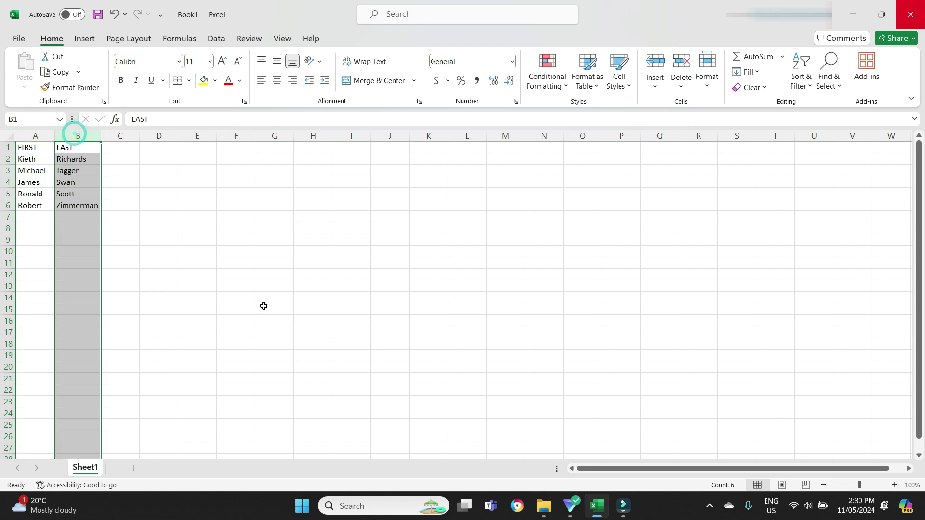
drag(30, 164, 31, 205)
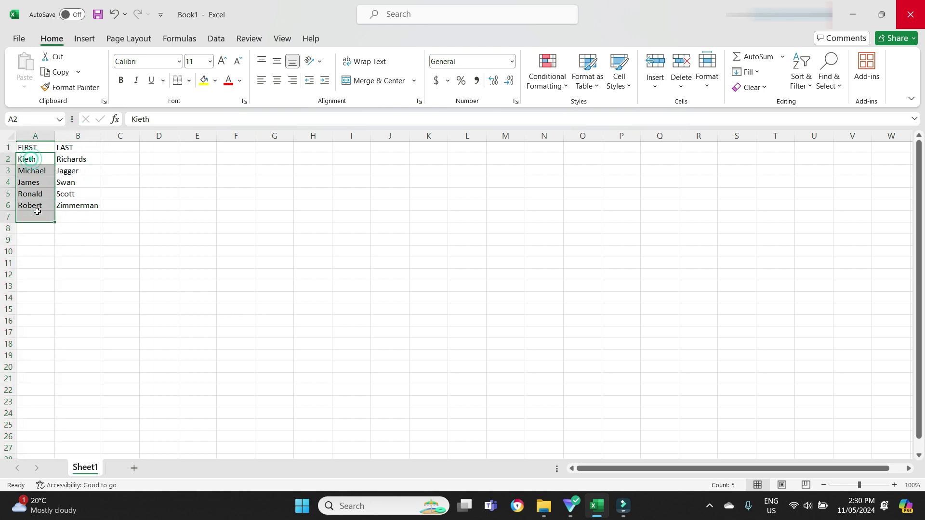
drag(71, 163, 76, 215)
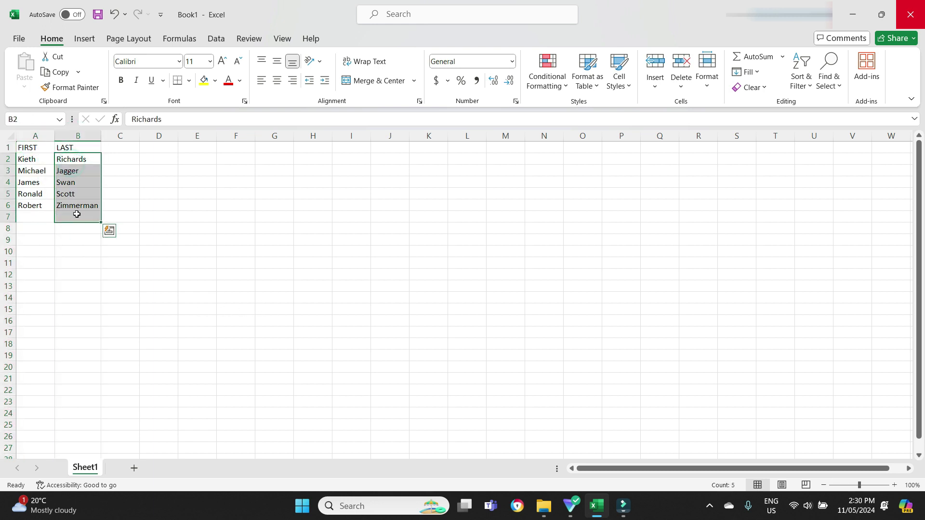
click(252, 204)
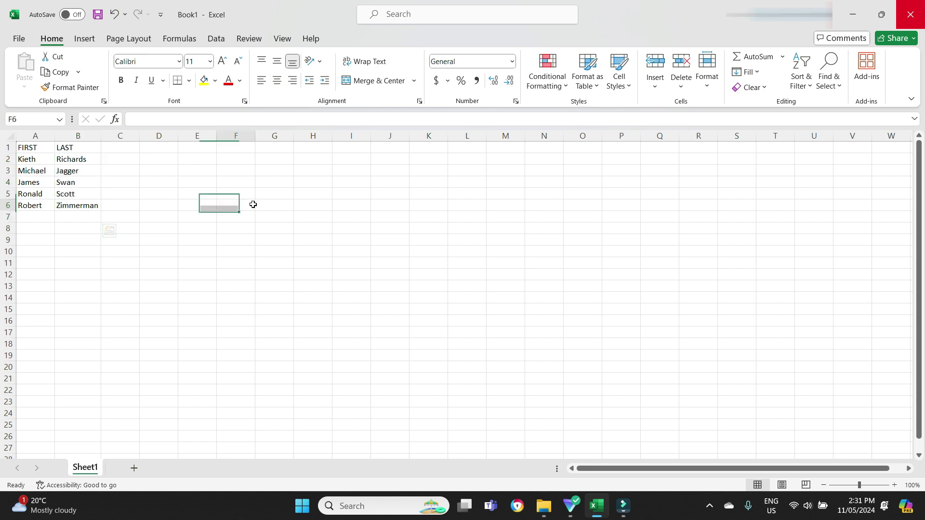
click(40, 135)
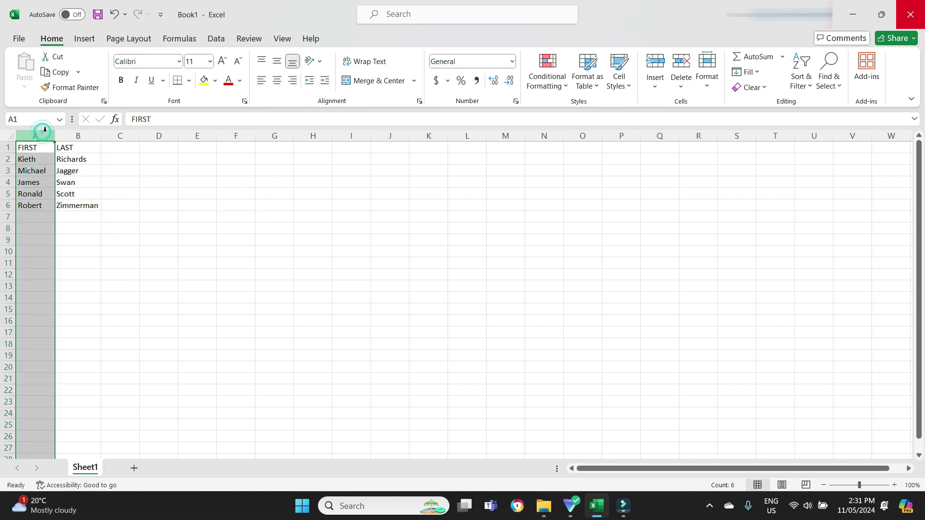
click(83, 136)
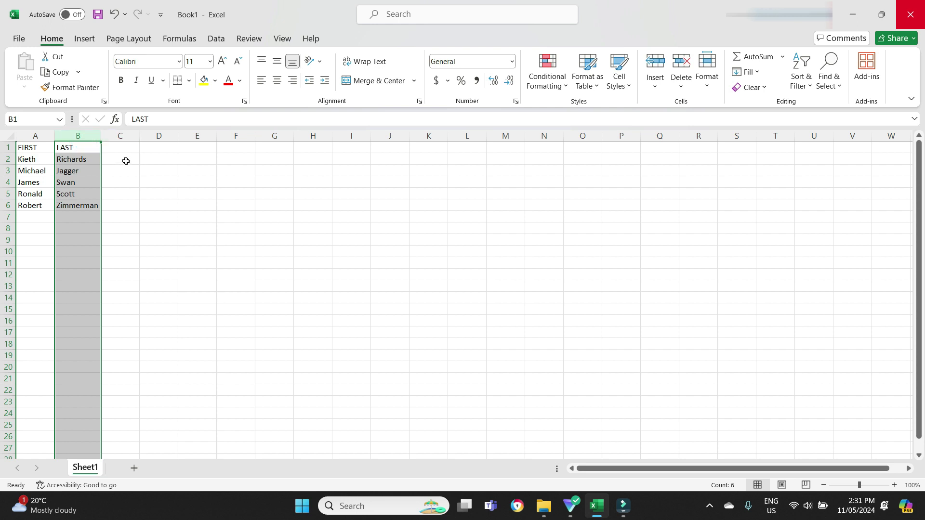
- Enter the heading COMBINED in C1 and autofit column C to it
click(126, 161)
click(124, 150)
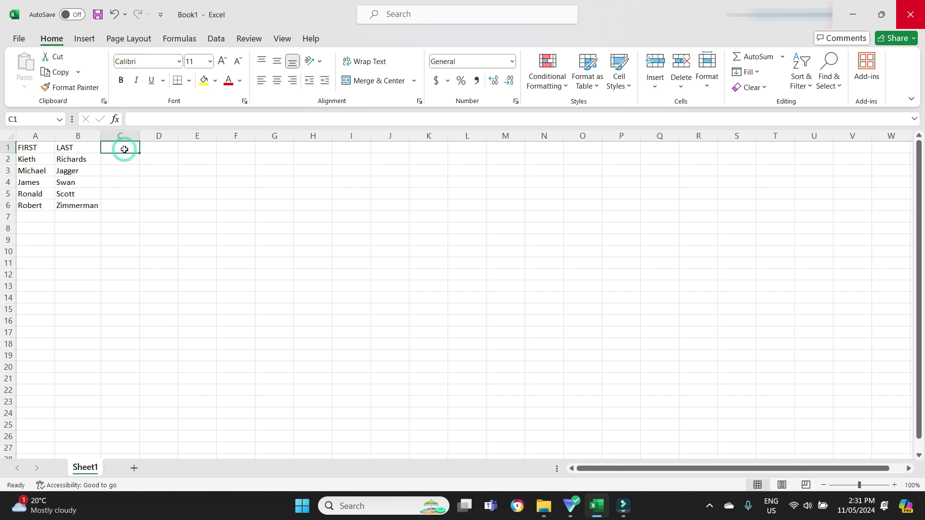
text(COMBIN)
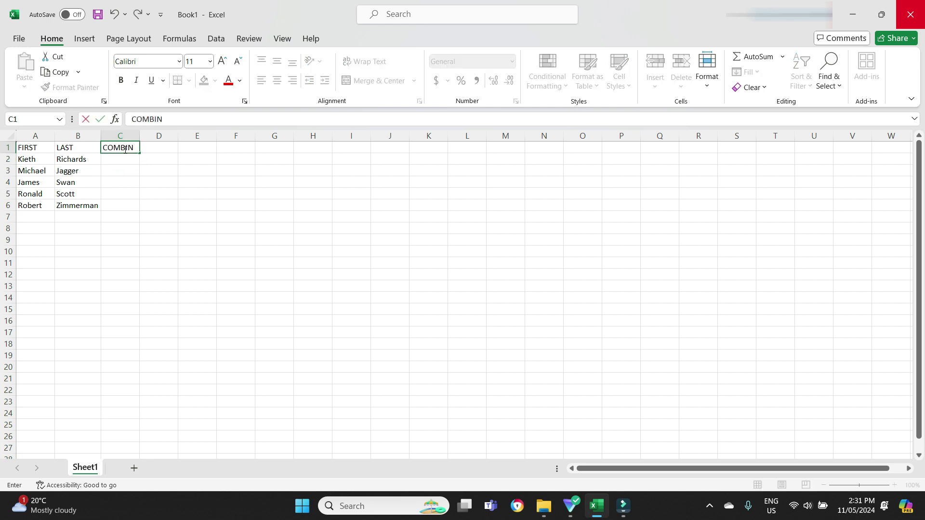
text(ED)
key(Return)
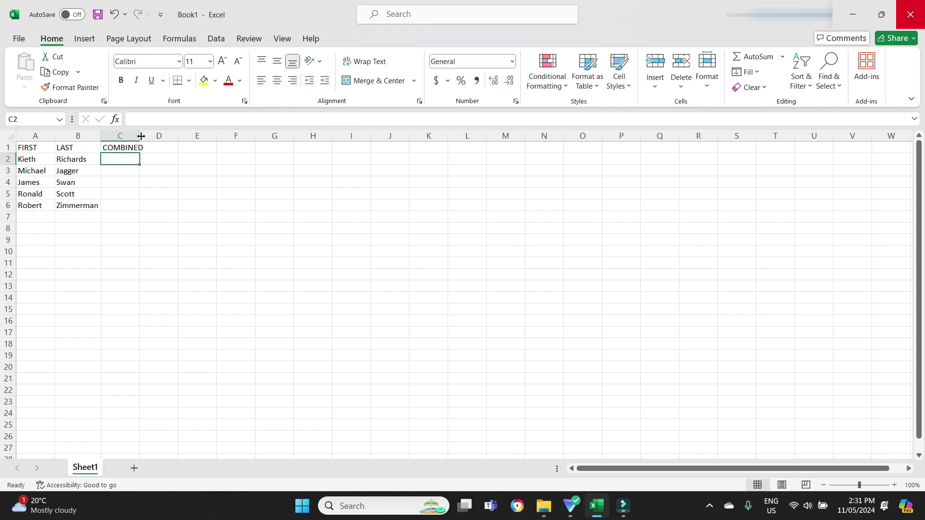
double_click(141, 137)
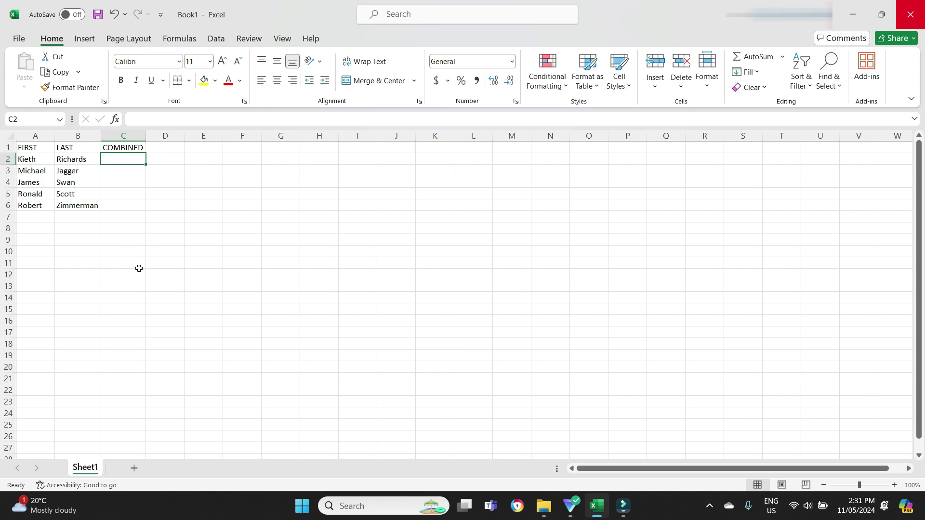
- Start a CONCATENATE formula in C2 with arguments A2 and B2
text(=)
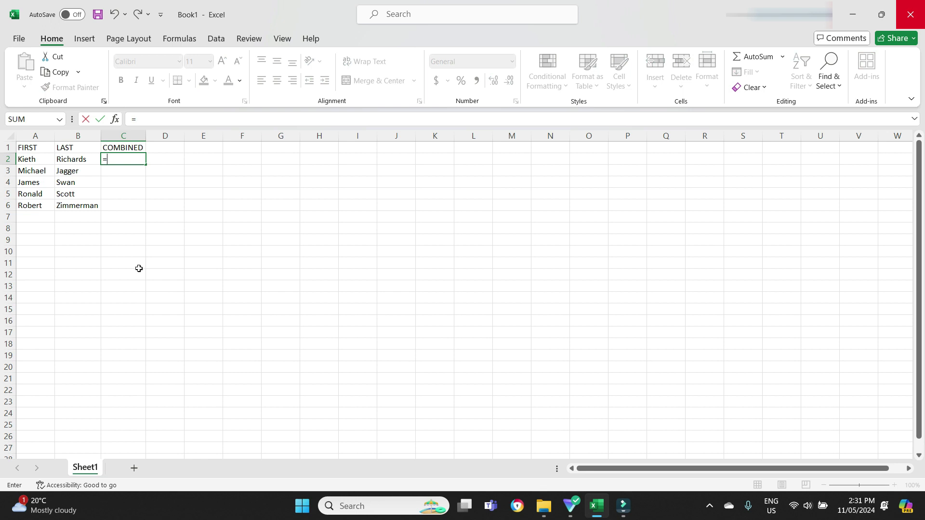
text(conc)
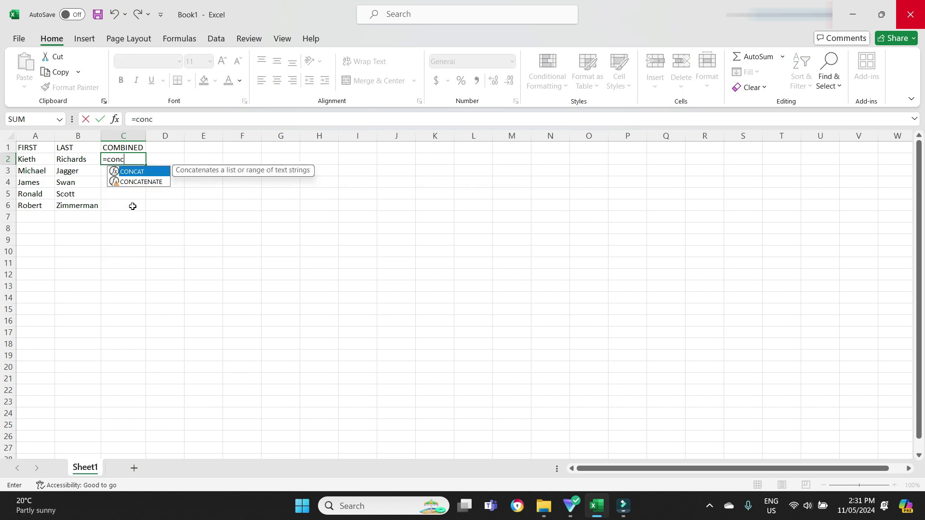
double_click(118, 182)
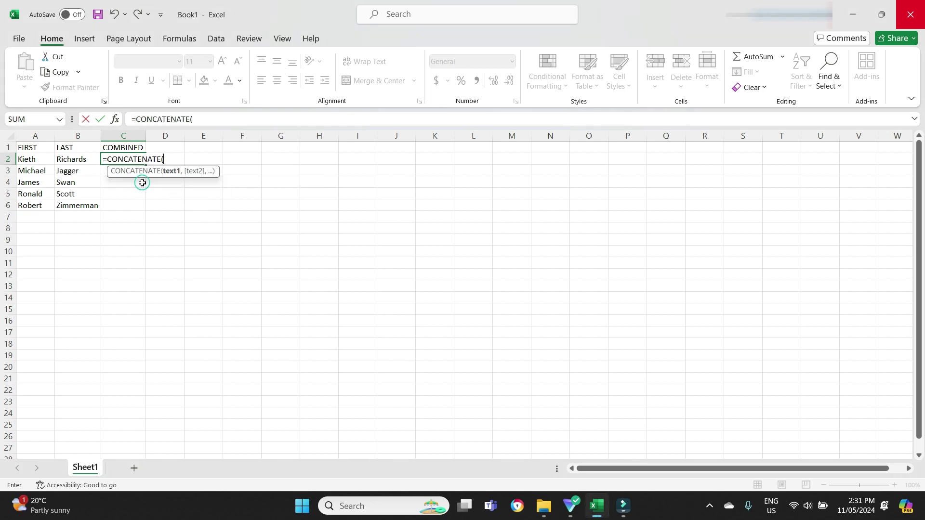
click(33, 159)
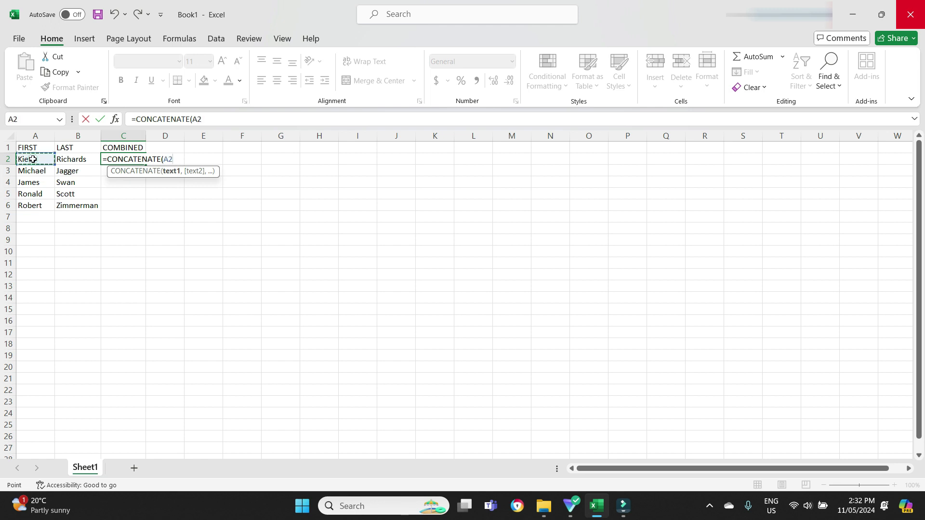
click(225, 119)
text(,)
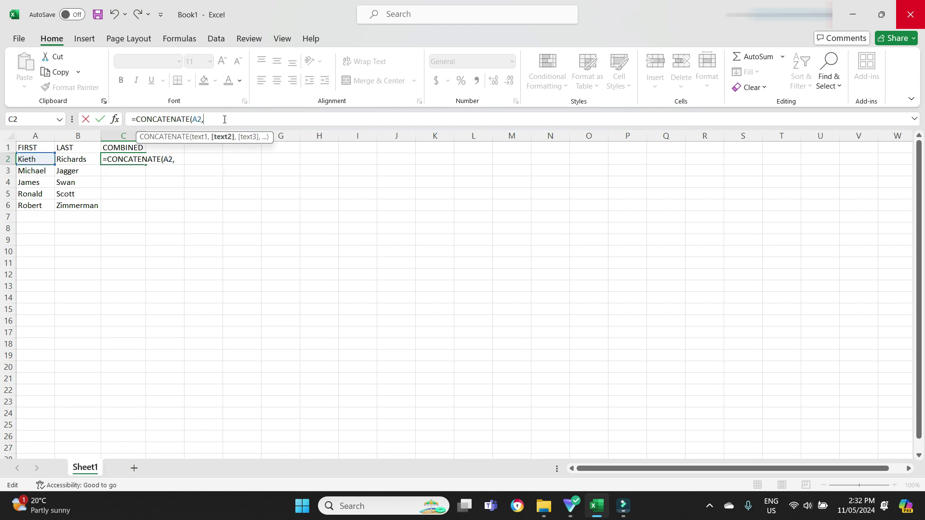
click(78, 159)
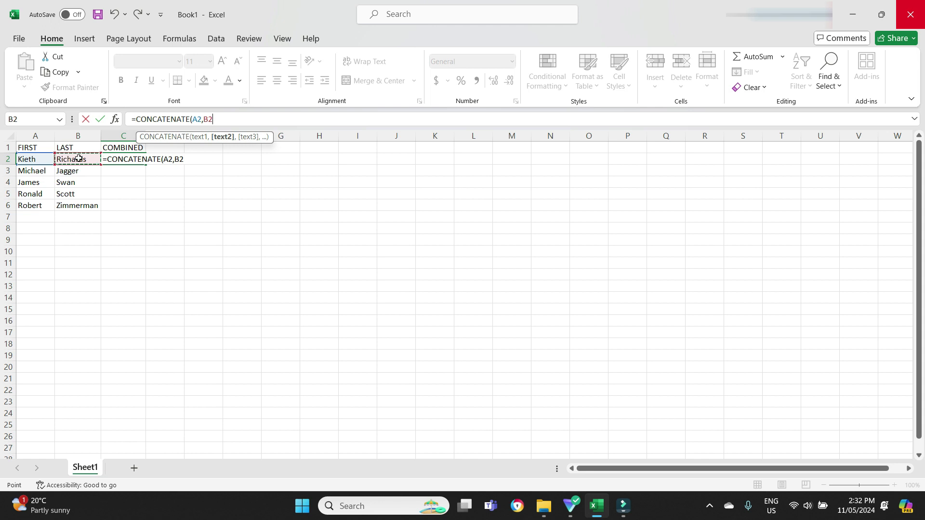
- Edit C2's formula to =CONCATENATE(A2," ",B2) so it shows Kieth Richards
key(Return)
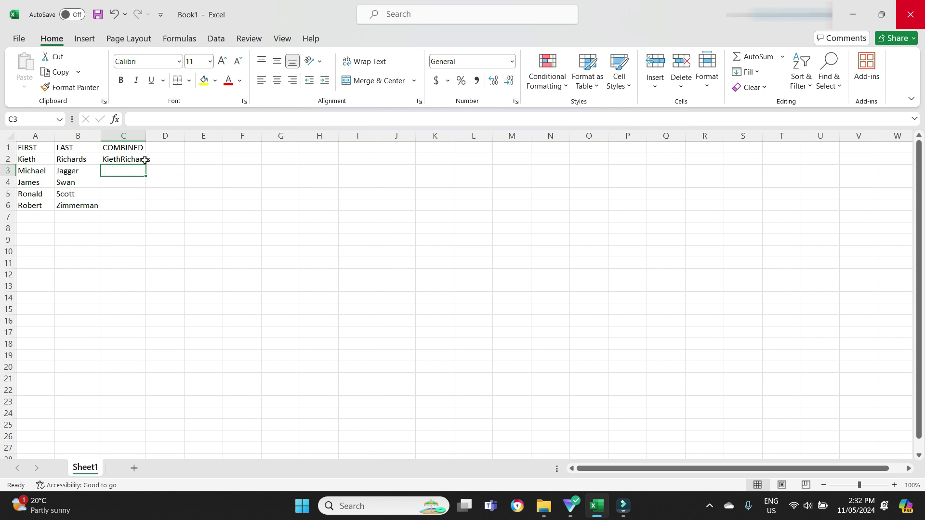
click(119, 158)
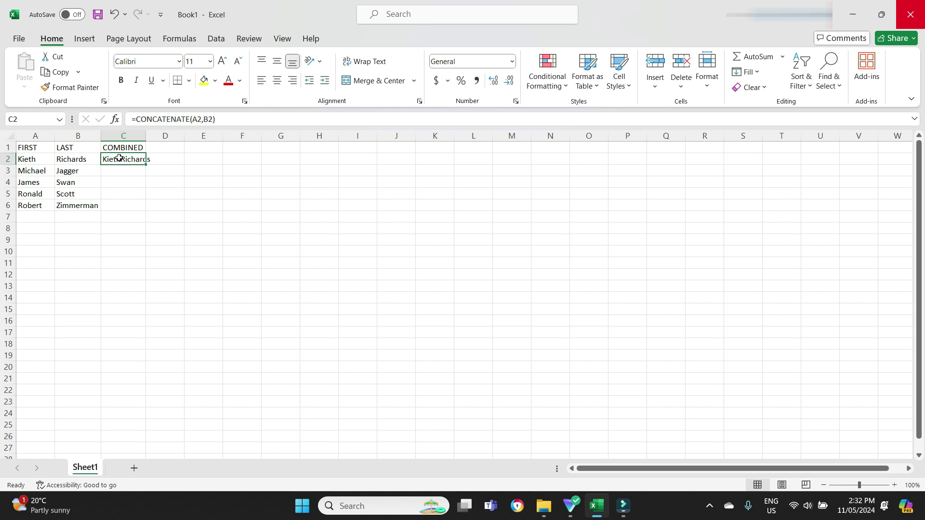
click(204, 118)
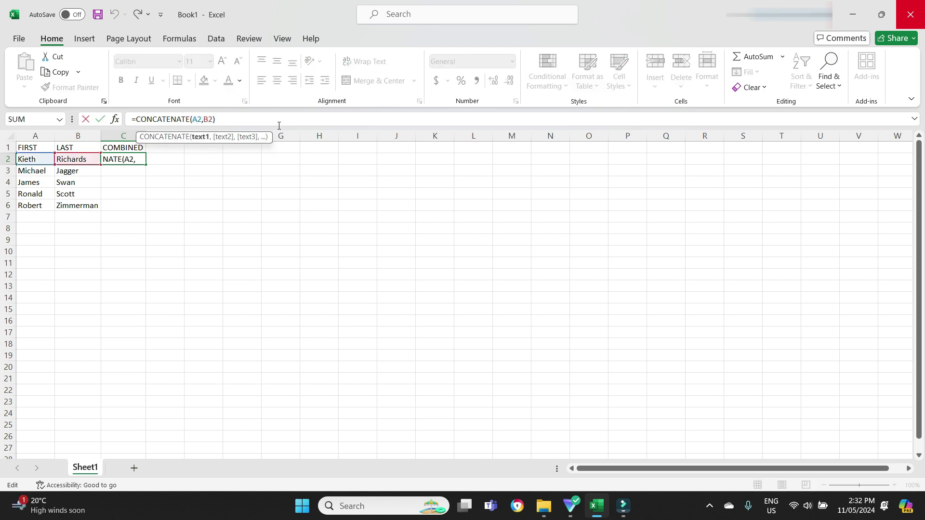
key(Right)
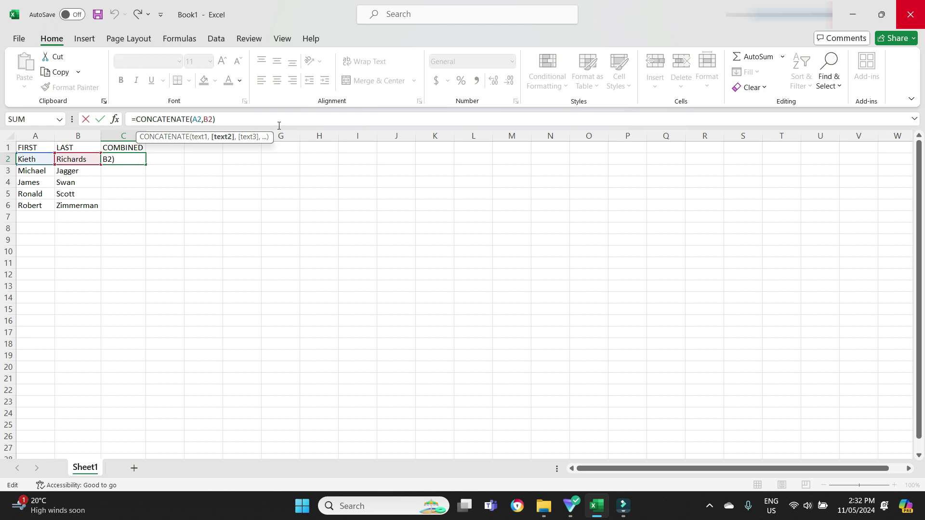
text(")
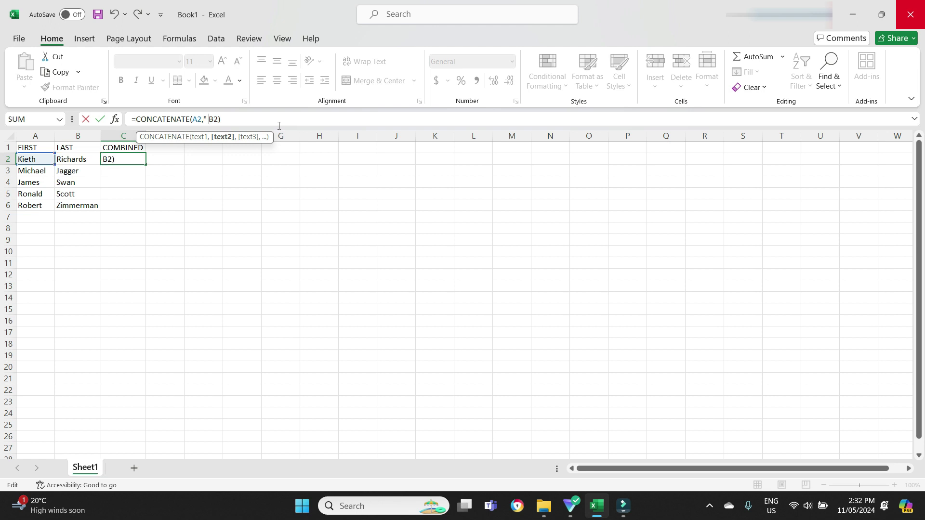
text( ",)
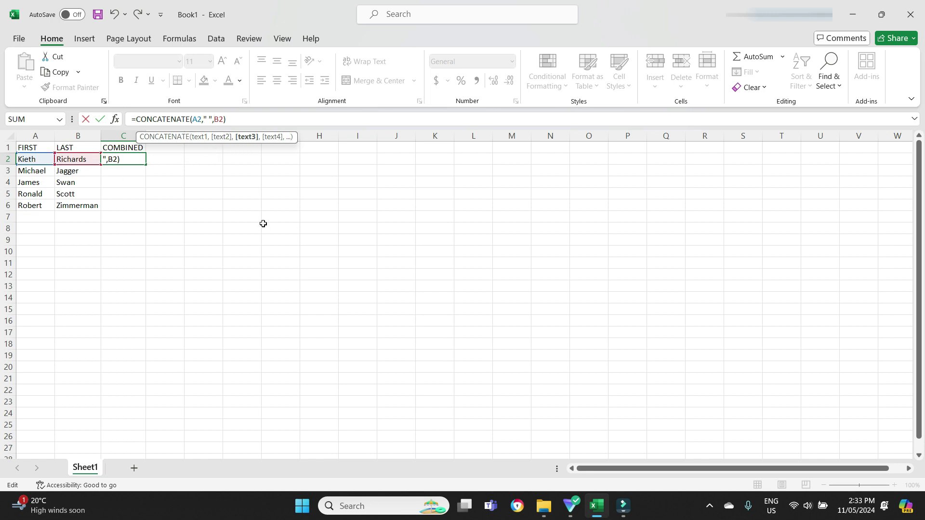
key(Return)
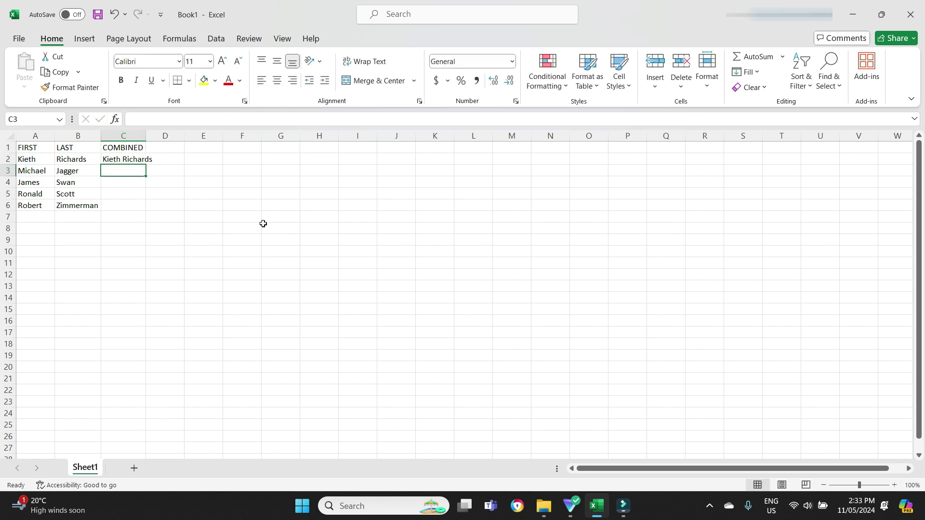
- Autofit column C and fill C2's CONCATENATE formula down to C6
double_click(147, 134)
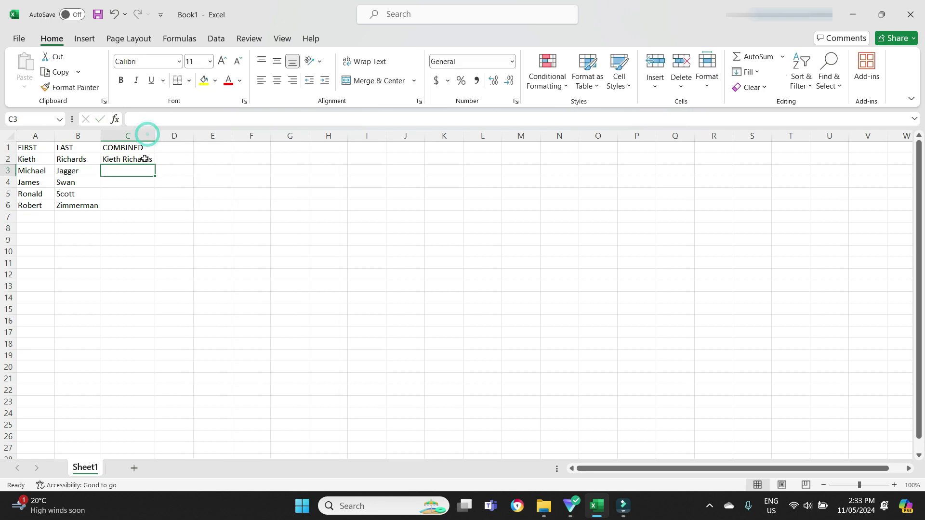
click(144, 160)
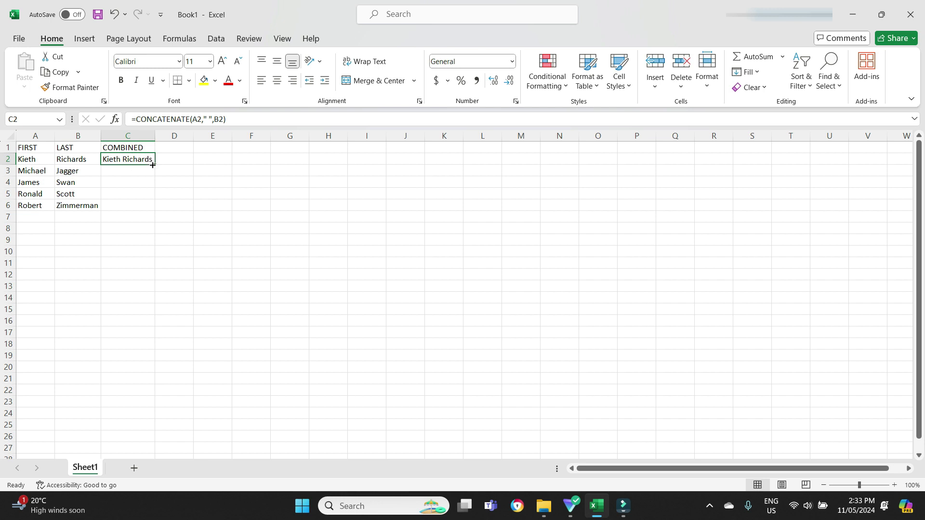
drag(154, 165, 154, 210)
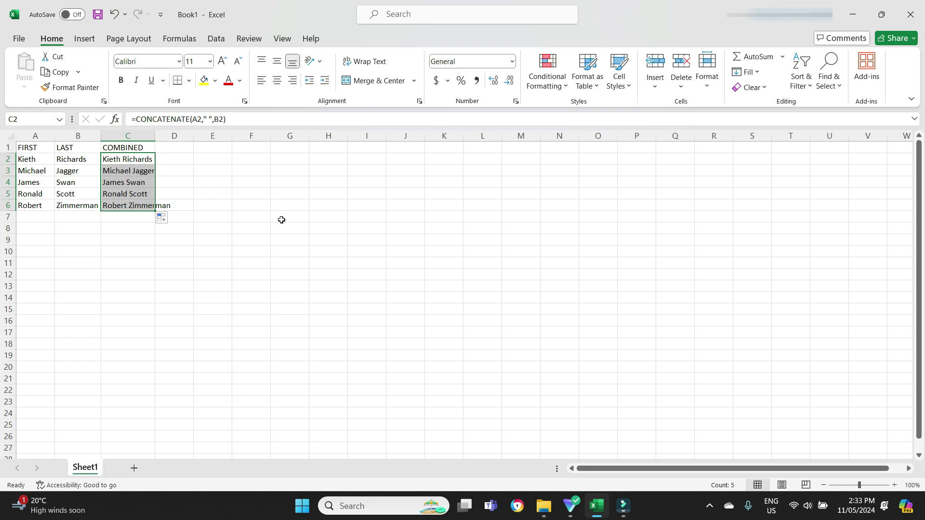
click(281, 219)
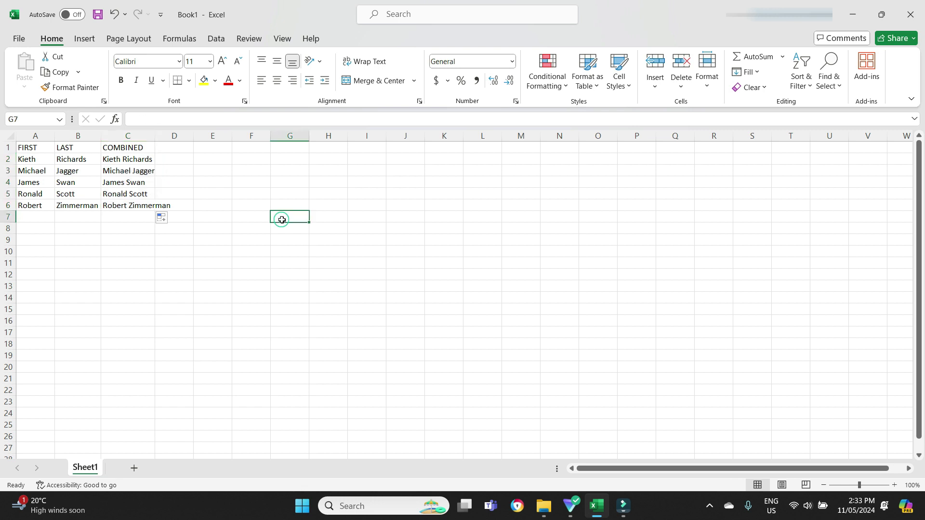
- Check the filled formulas in C3 through C6, then return to C2
click(140, 169)
click(135, 182)
click(132, 194)
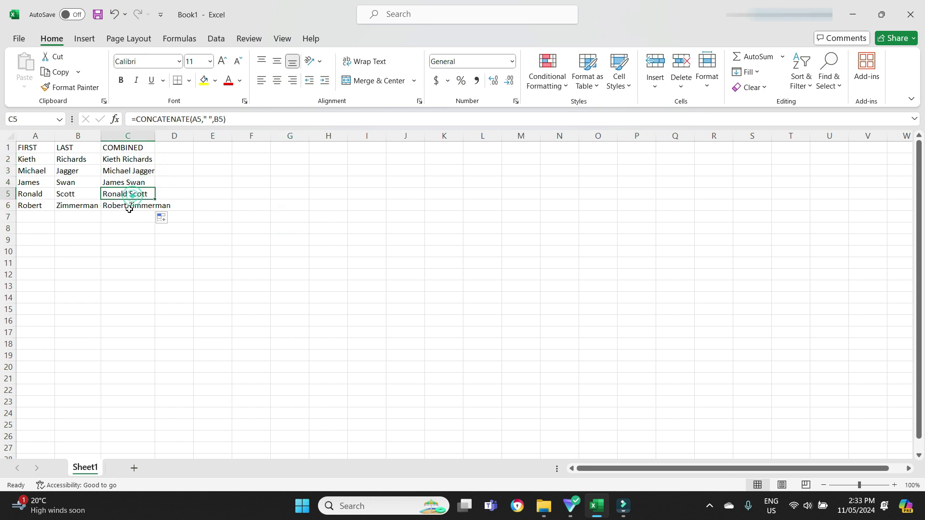
click(129, 209)
click(125, 159)
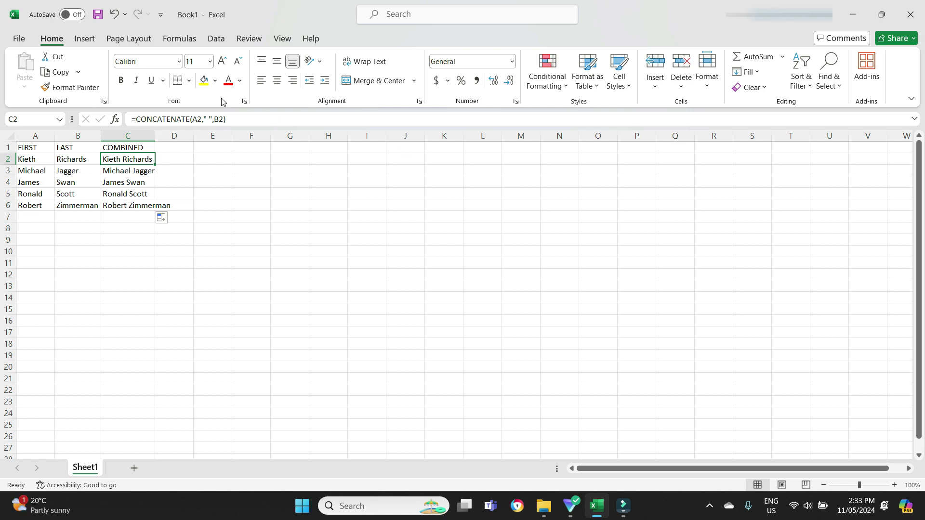
- Enter the heading XERO TEMPLATE in H1 and autofit column H
click(331, 149)
text(XERO)
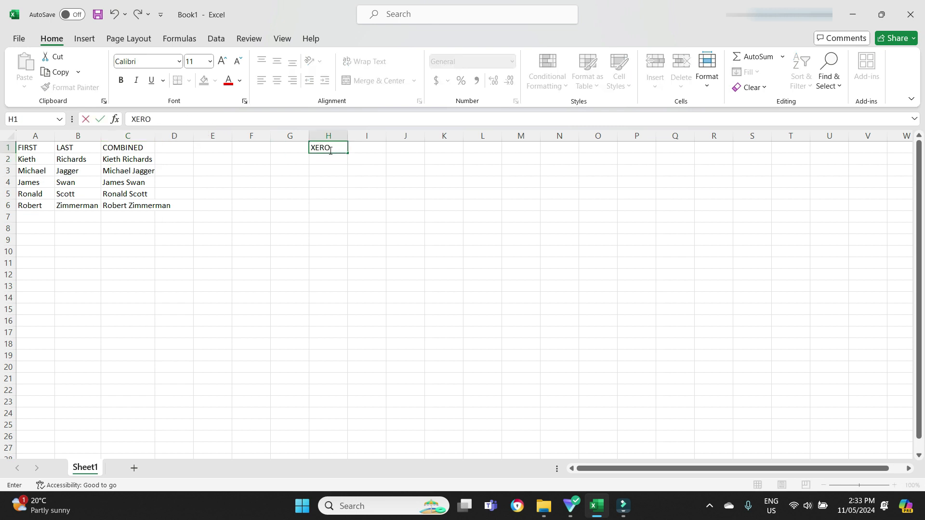
text( TEMPLATE)
key(Return)
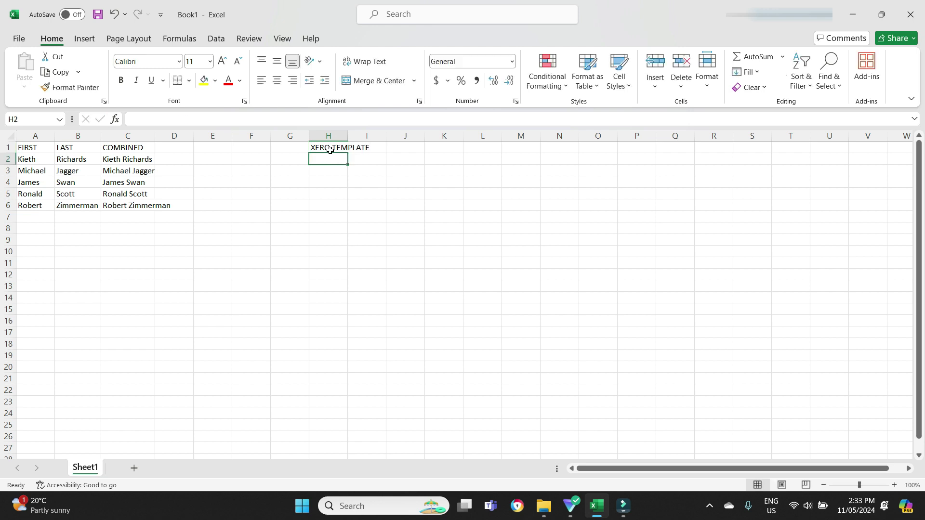
double_click(346, 139)
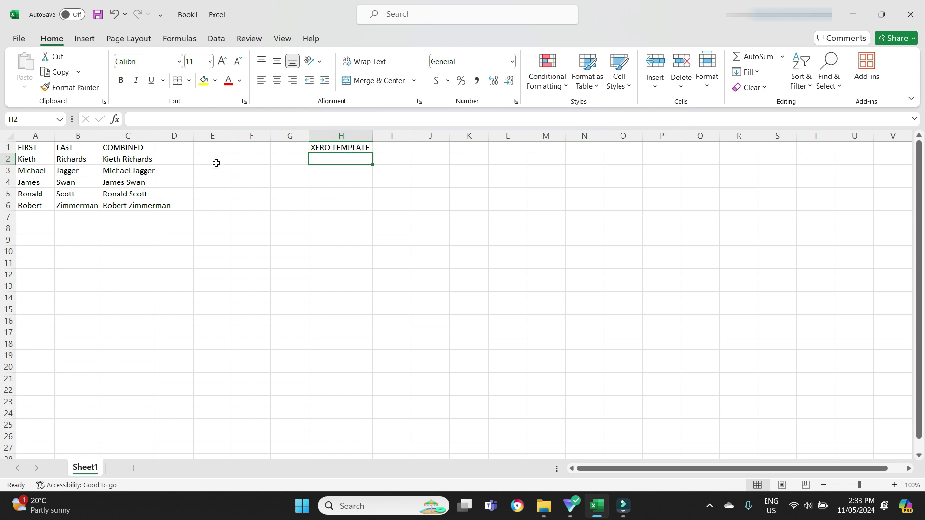
- Copy C2 into H2 pasted as values only, so H2 holds plain Kieth Richards
click(110, 156)
key(ctrl+c)
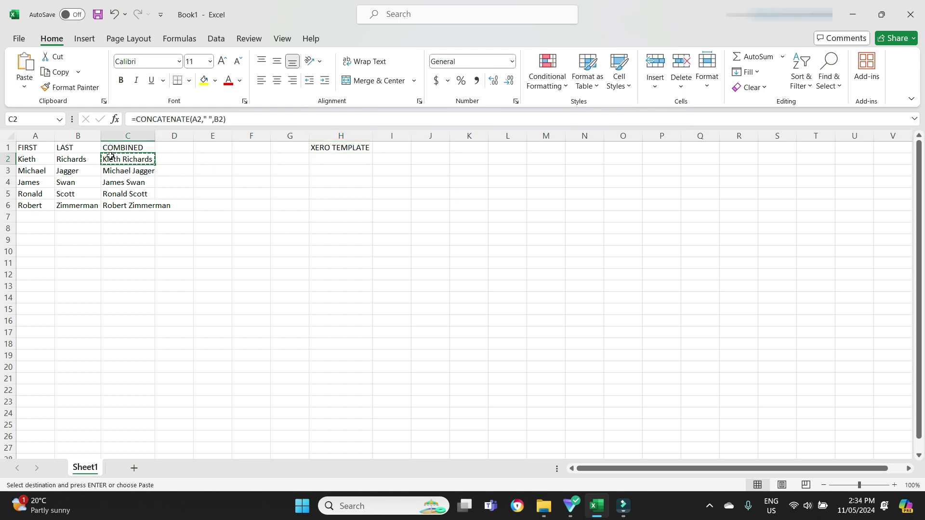
click(342, 158)
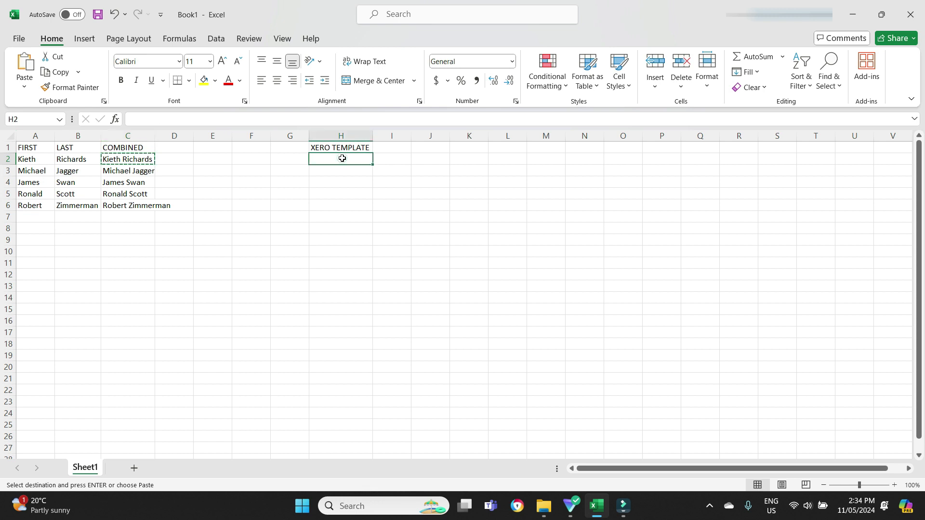
key(ctrl+v)
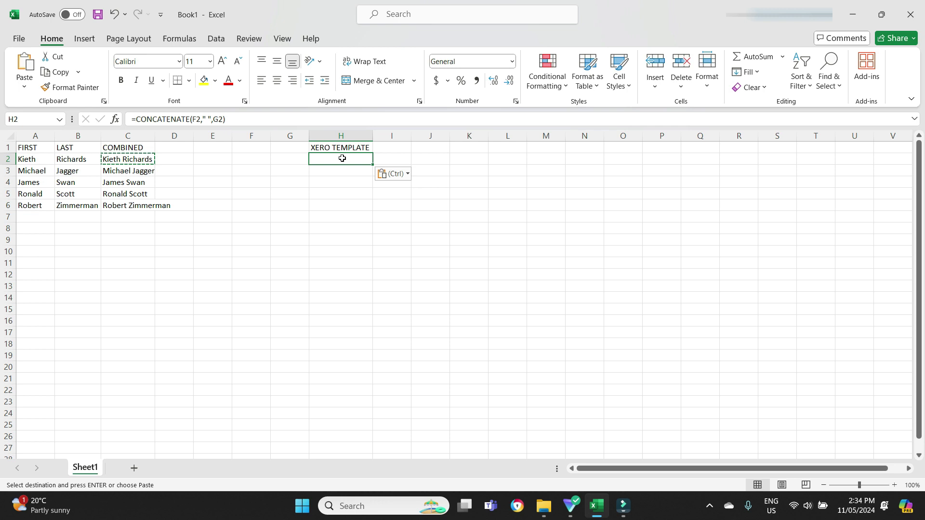
click(408, 175)
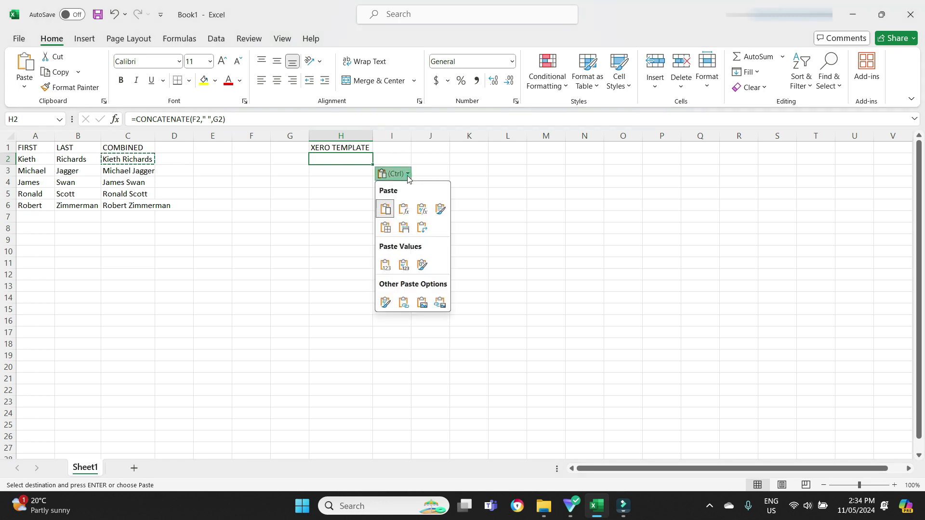
click(387, 268)
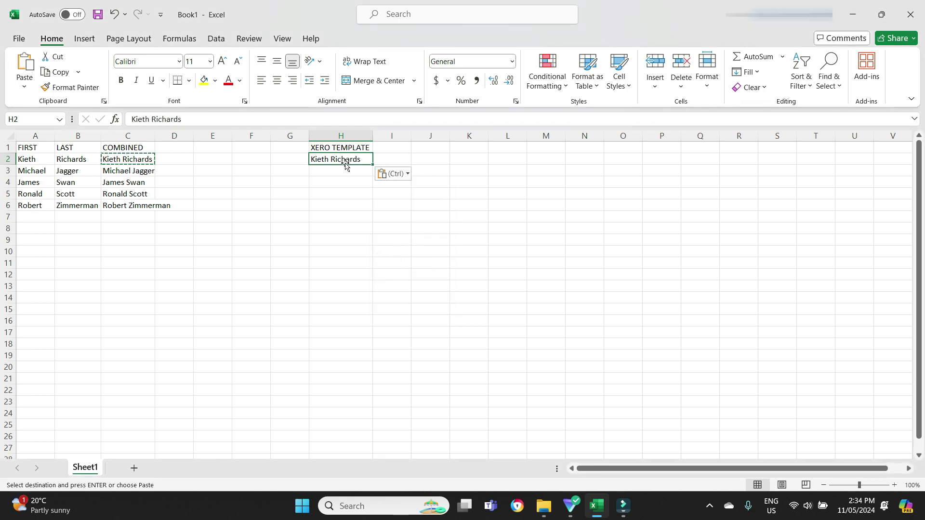
click(133, 160)
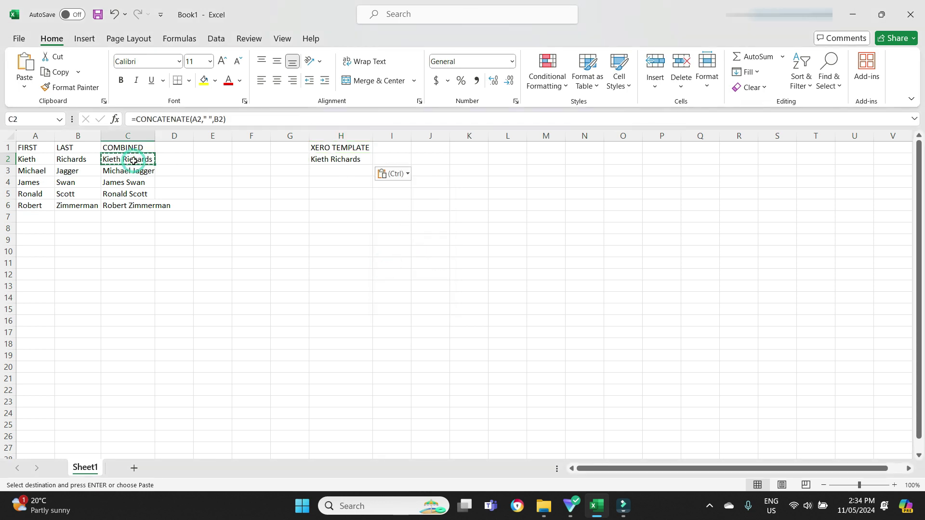
click(341, 160)
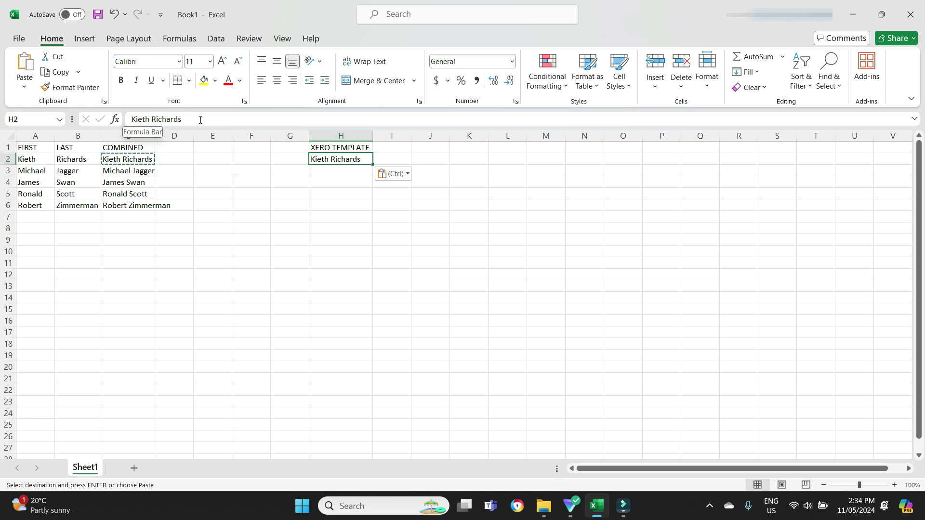
- Copy C3:C6 and paste them into H3:H6 as values only
drag(347, 170, 344, 206)
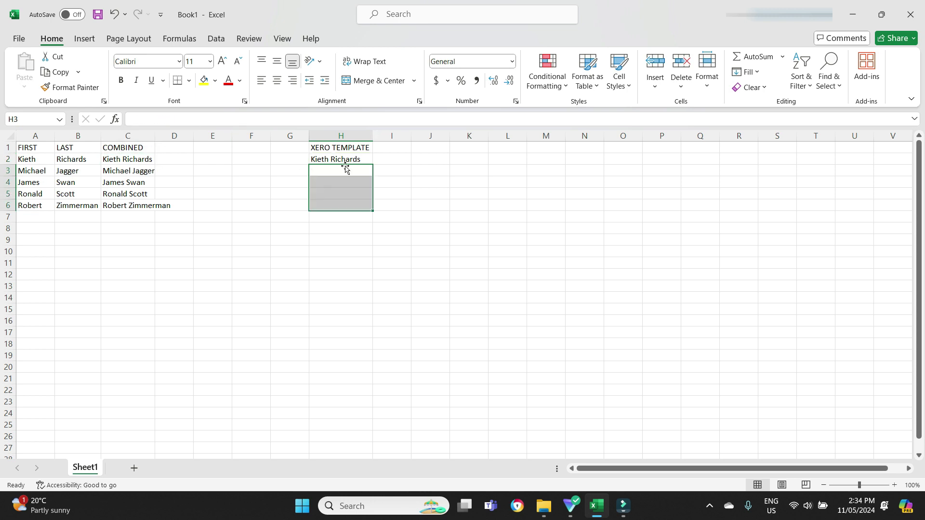
drag(127, 173, 137, 206)
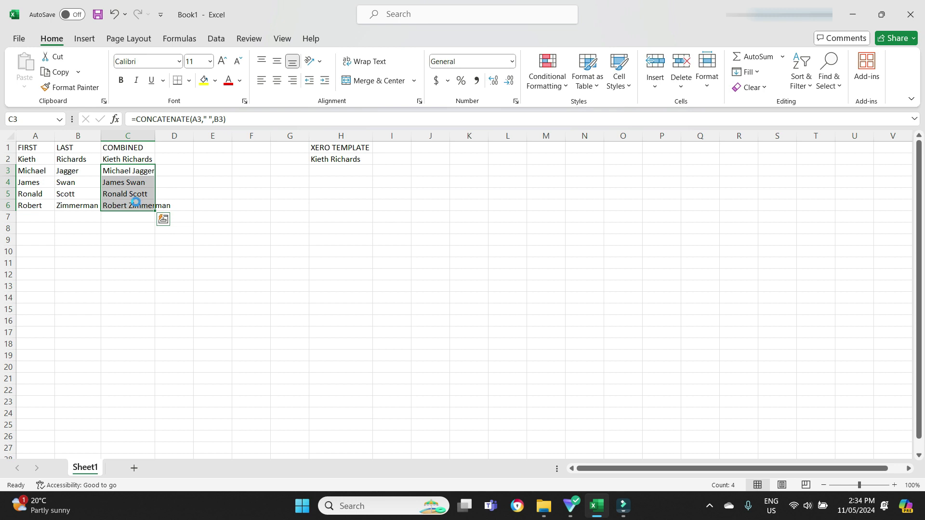
key(ctrl+c)
click(337, 169)
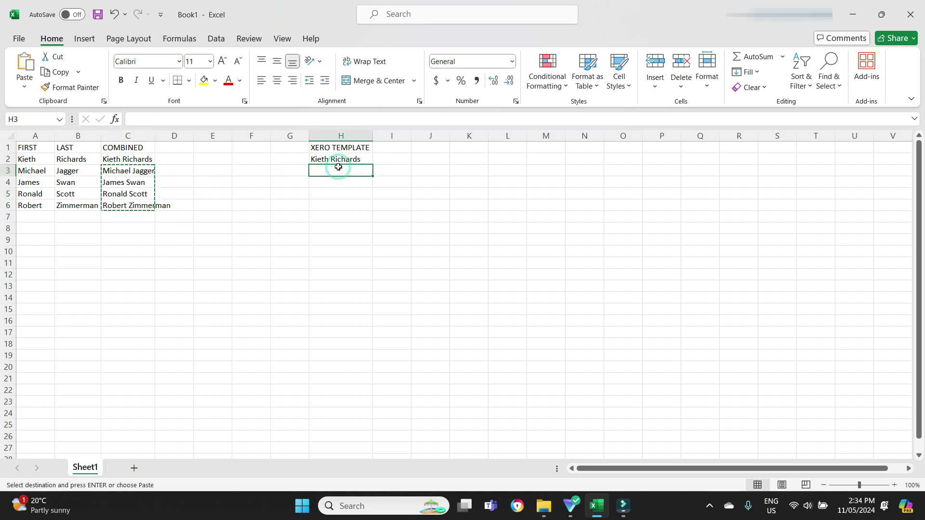
key(ctrl+v)
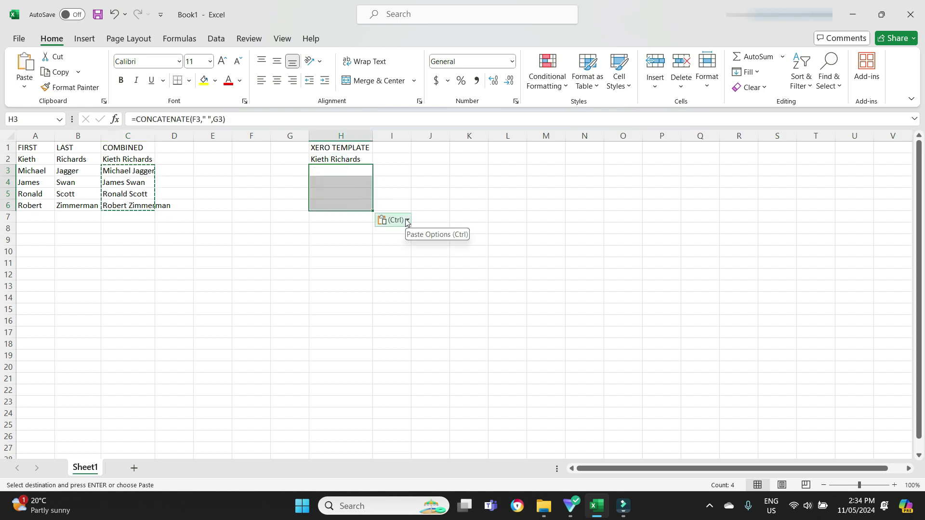
click(406, 221)
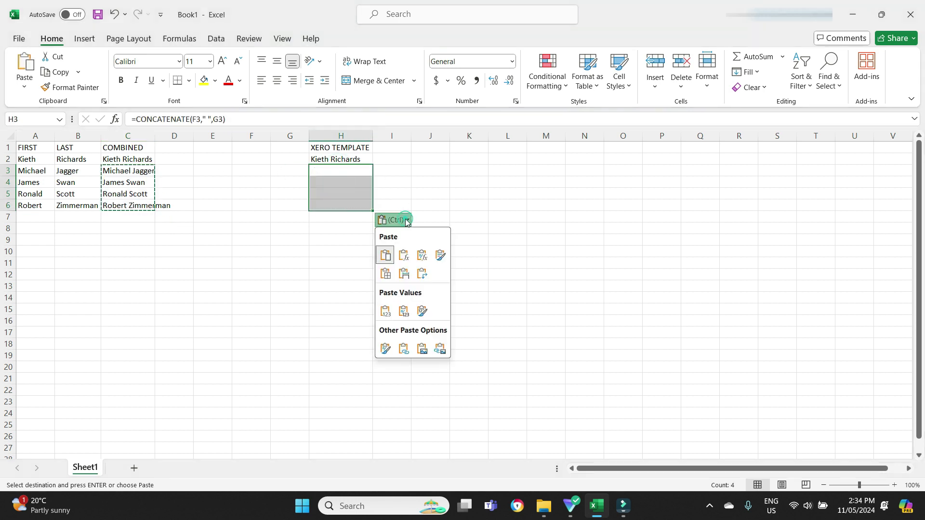
click(384, 312)
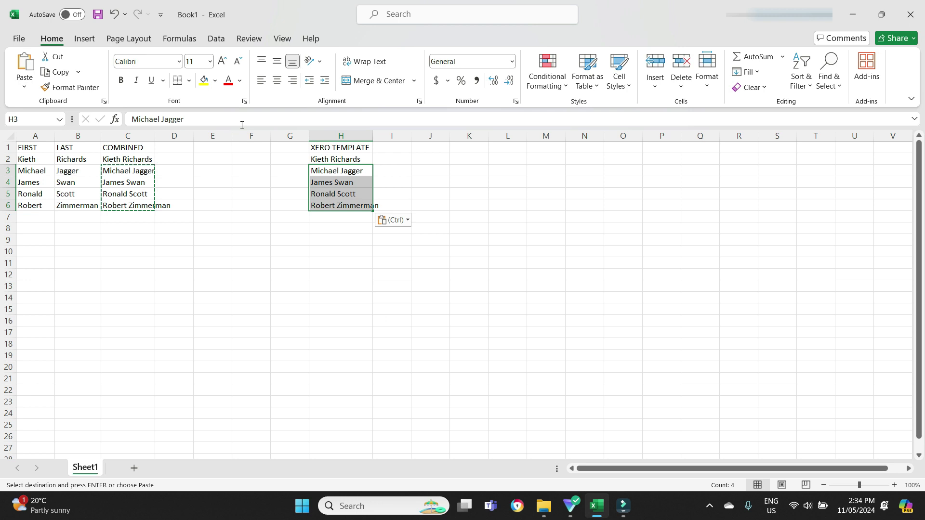
- Dismiss the paste options and clear the copy marquee around C3:C6
click(25, 89)
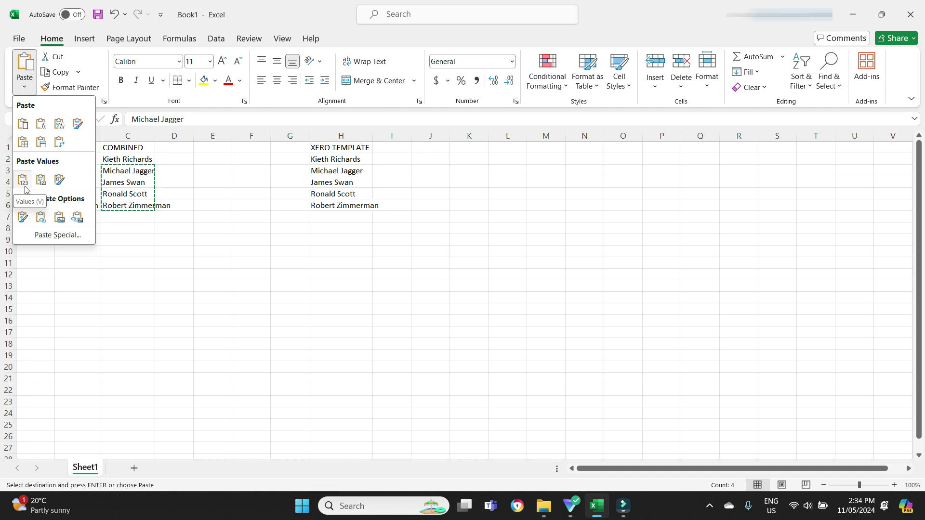
click(307, 251)
click(445, 254)
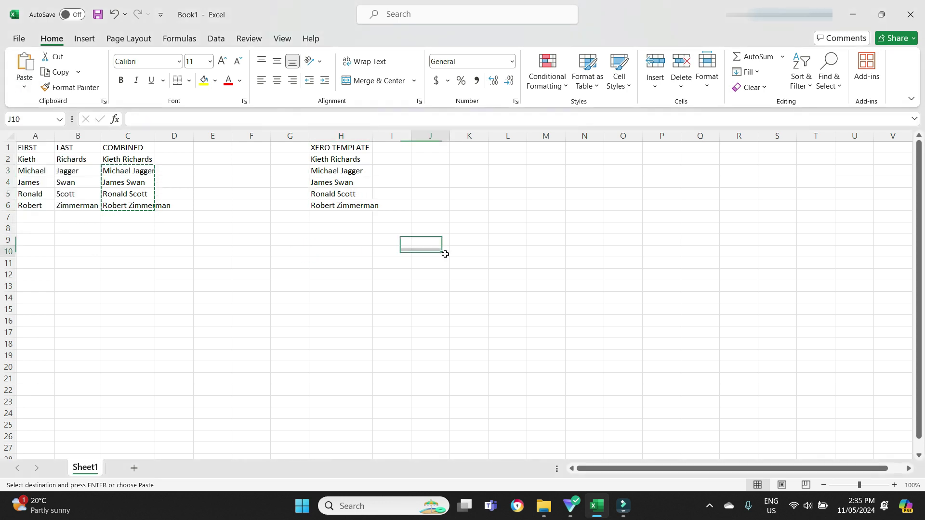
key(Escape)
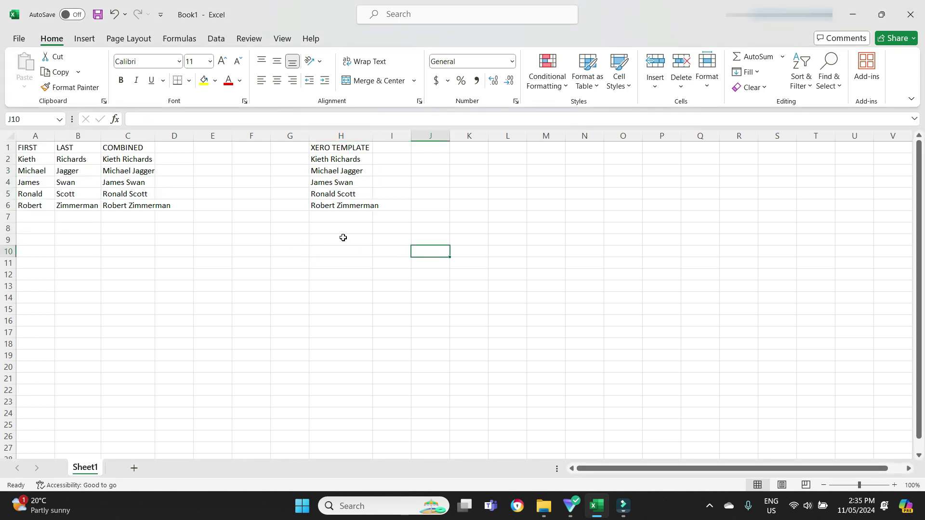